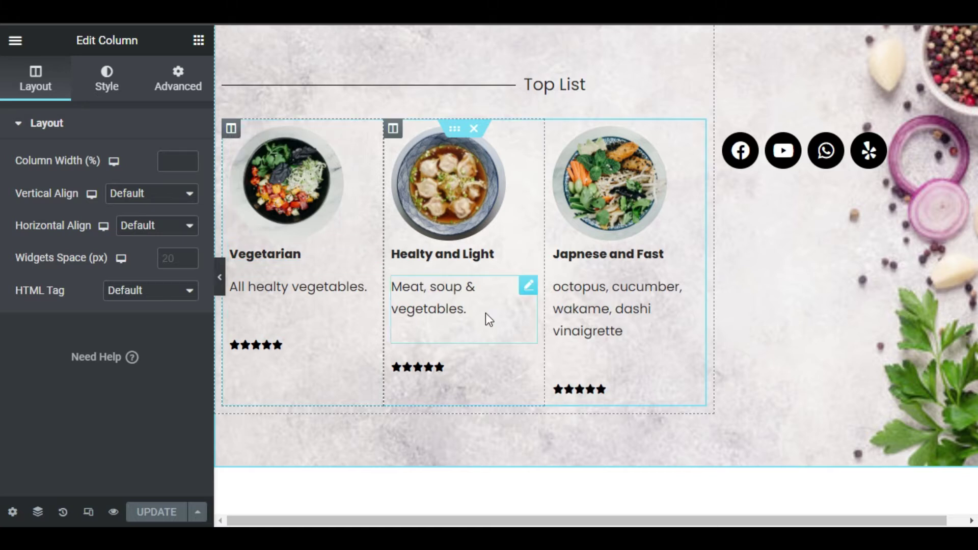
Review the first column's Vertical Align and Horizontal Align options, leaving both at Default
{"action": "scroll", "coordinate": [485, 313], "scroll_direction": "up", "scroll_amount": 4}
{"action": "scroll", "coordinate": [485, 319], "scroll_direction": "down", "scroll_amount": 2}
{"action": "scroll", "coordinate": [485, 320], "scroll_direction": "down", "scroll_amount": 2}
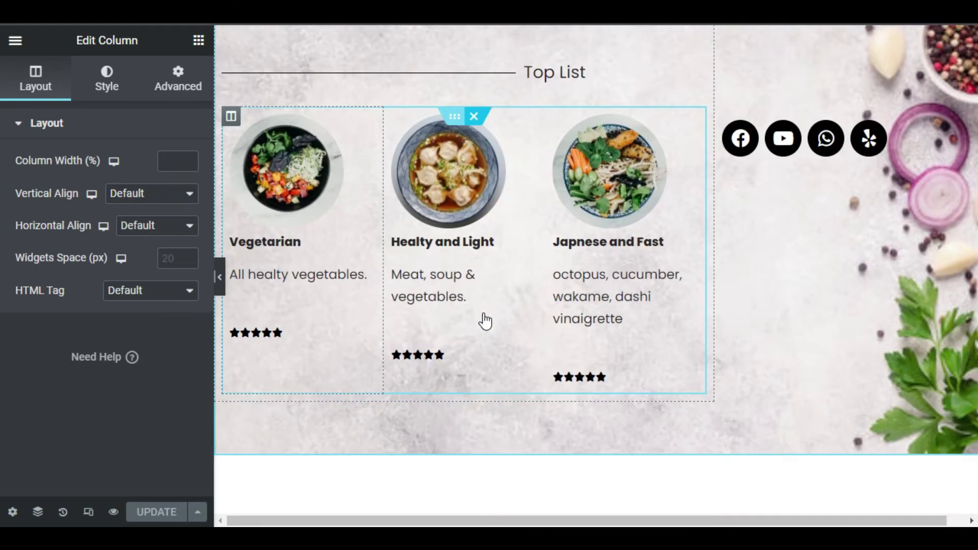
{"action": "left_click", "coordinate": [166, 193]}
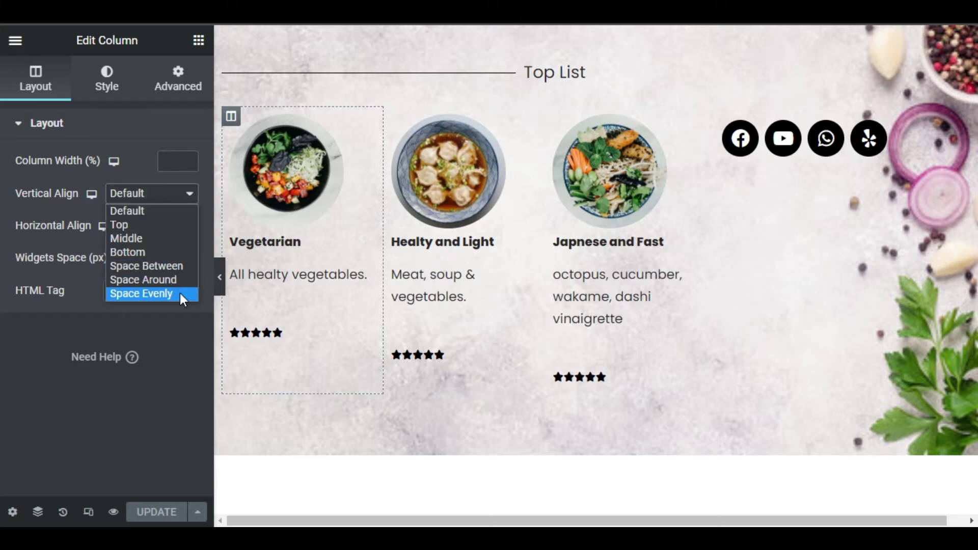
{"action": "left_click", "coordinate": [206, 249]}
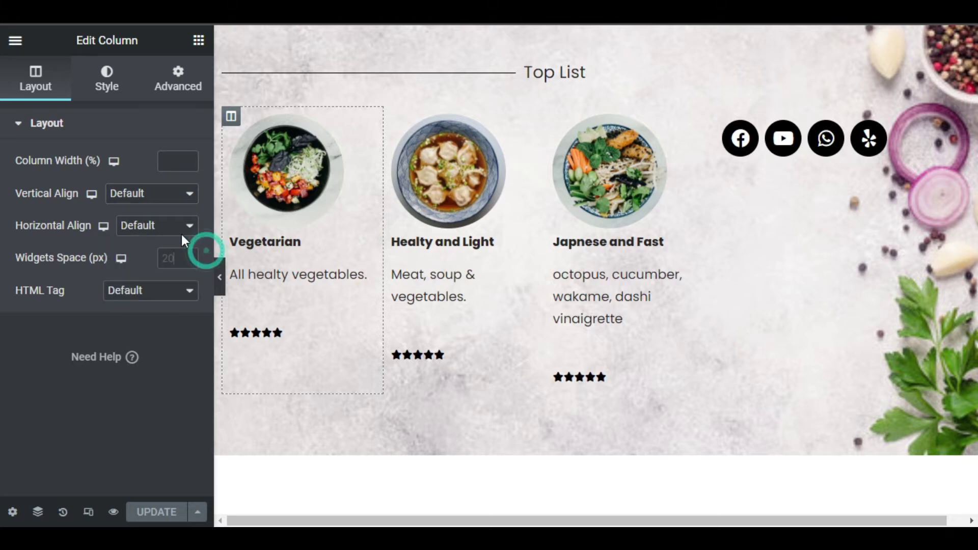
{"action": "left_click", "coordinate": [173, 227]}
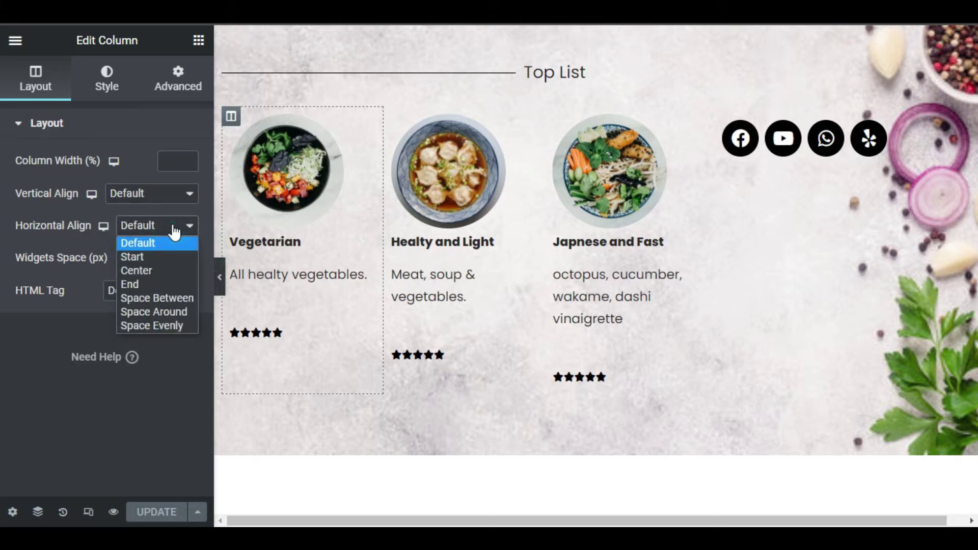
{"action": "left_click", "coordinate": [199, 339]}
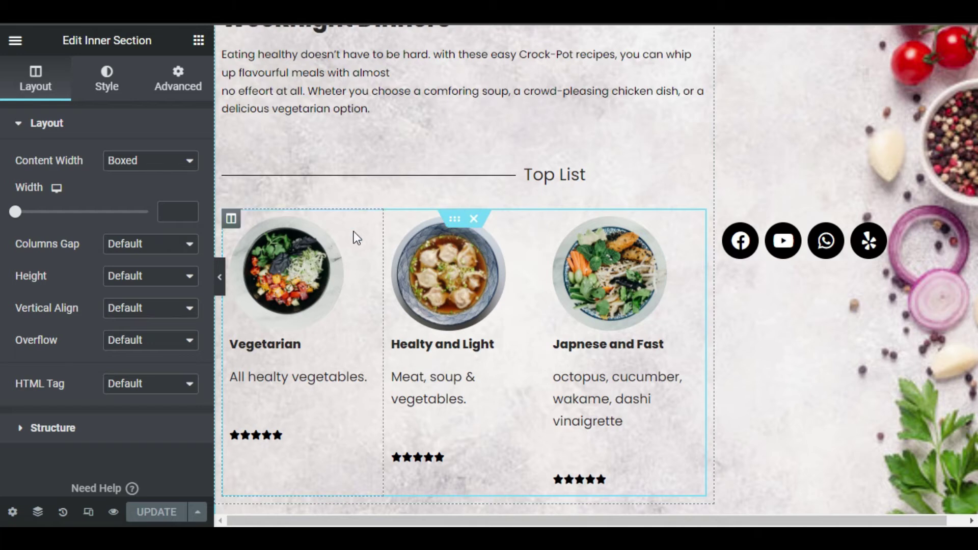
Select the Vegetarian column to show its Edit Column layout settings
{"action": "scroll", "coordinate": [385, 255], "scroll_direction": "up", "scroll_amount": 2}
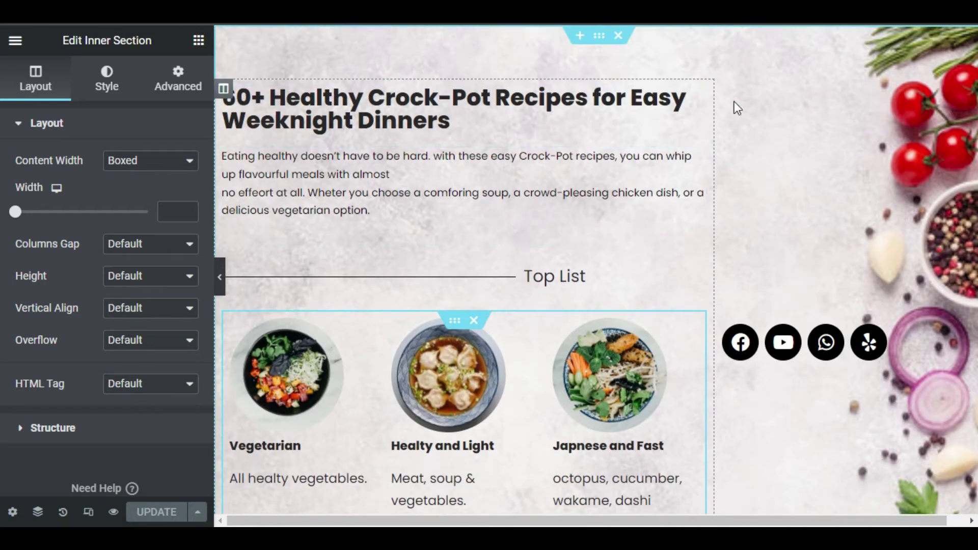
{"action": "scroll", "coordinate": [738, 201], "scroll_direction": "down", "scroll_amount": 2}
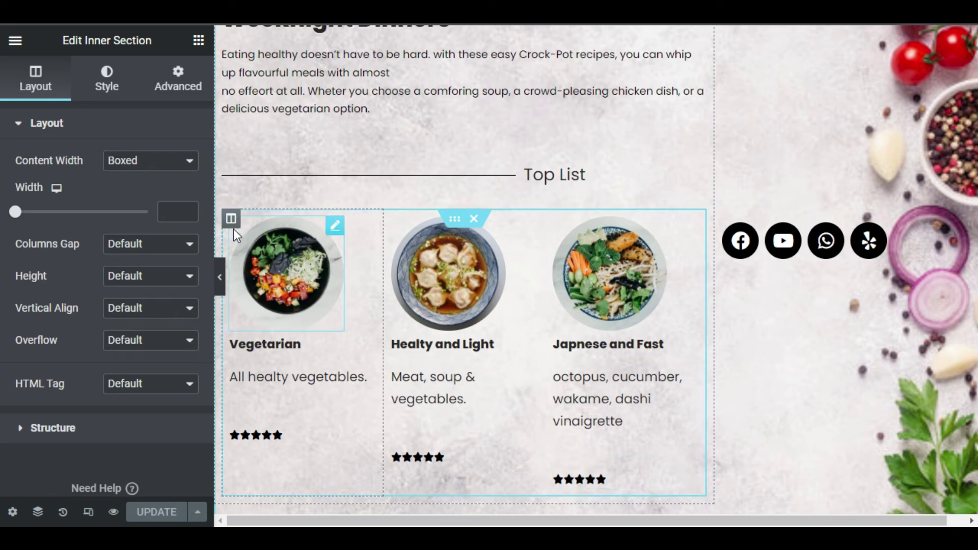
{"action": "left_click", "coordinate": [231, 219]}
Compare Space Between, Space Around and Space Evenly vertical alignment on the Vegetarian column, keeping Space Between
{"action": "left_click", "coordinate": [128, 197]}
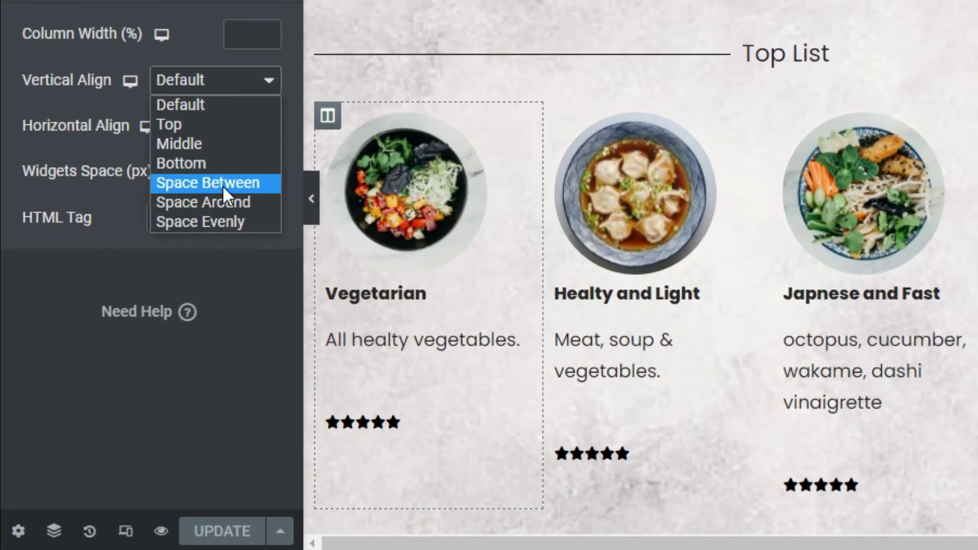
{"action": "left_click", "coordinate": [222, 185]}
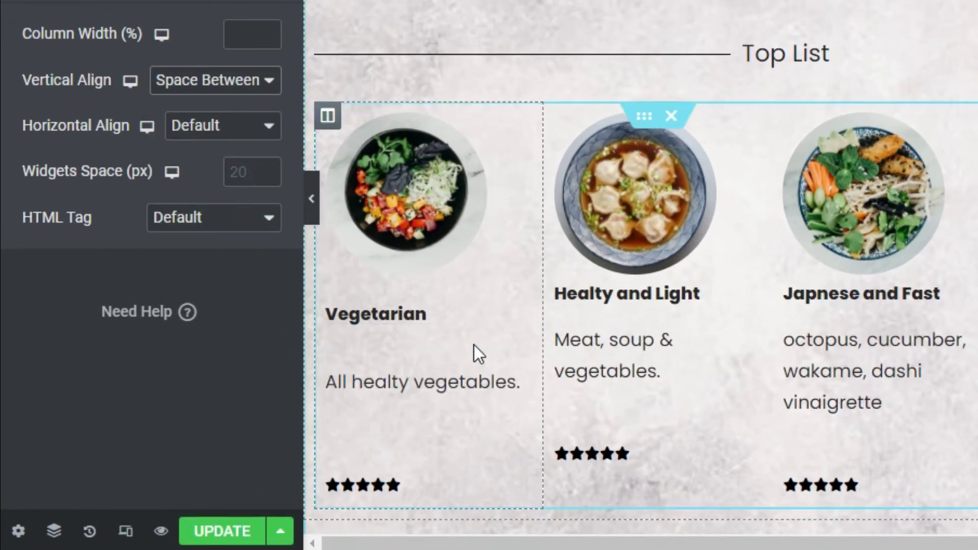
{"action": "left_click", "coordinate": [220, 87]}
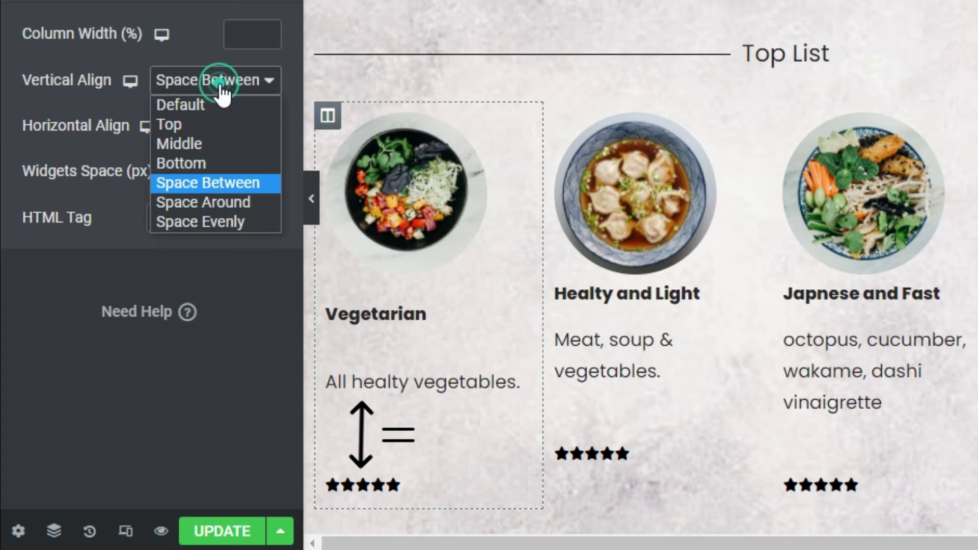
{"action": "left_click", "coordinate": [236, 206]}
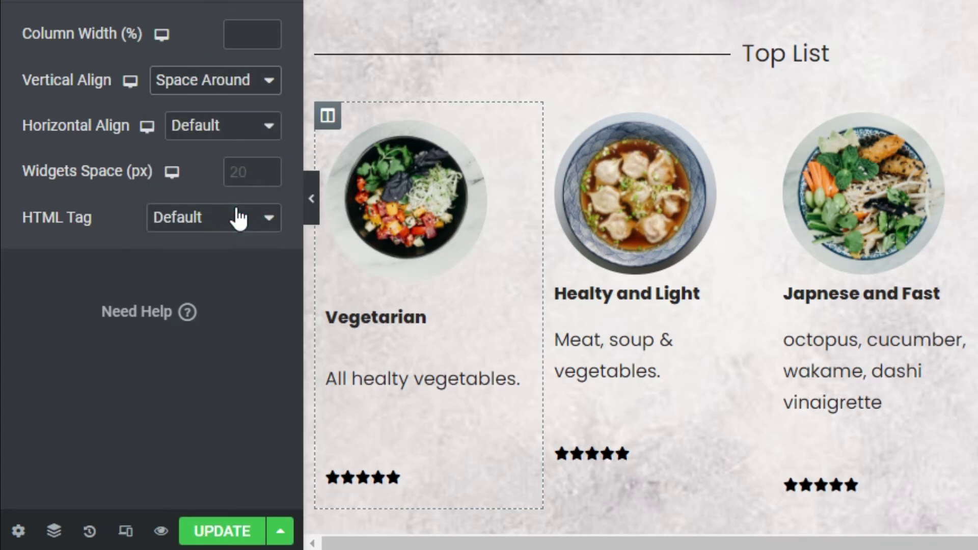
{"action": "left_click", "coordinate": [227, 92]}
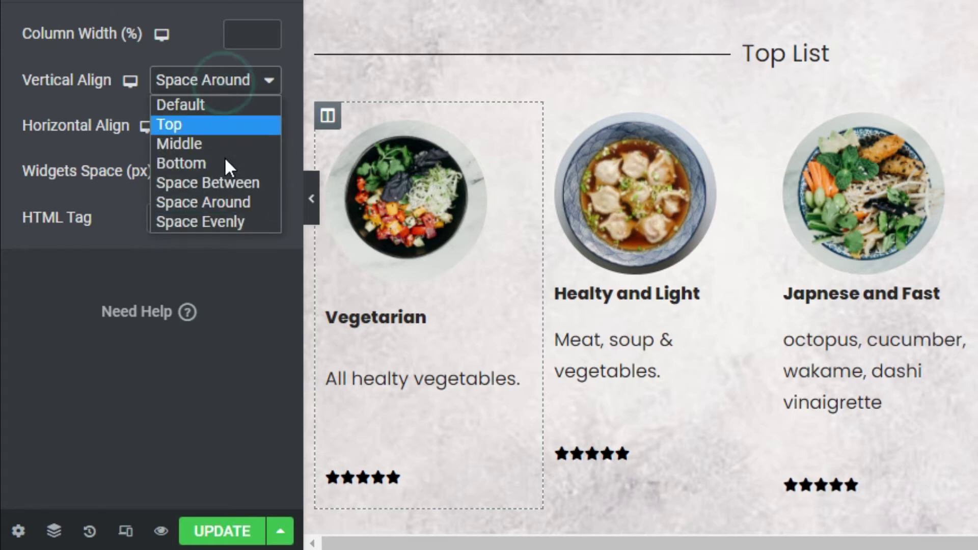
{"action": "left_click", "coordinate": [235, 219]}
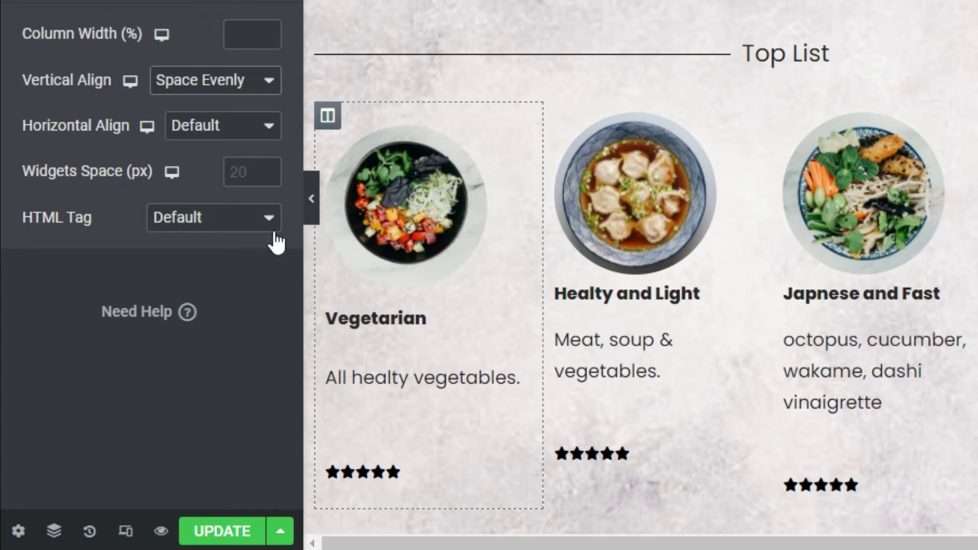
{"action": "left_click", "coordinate": [249, 75]}
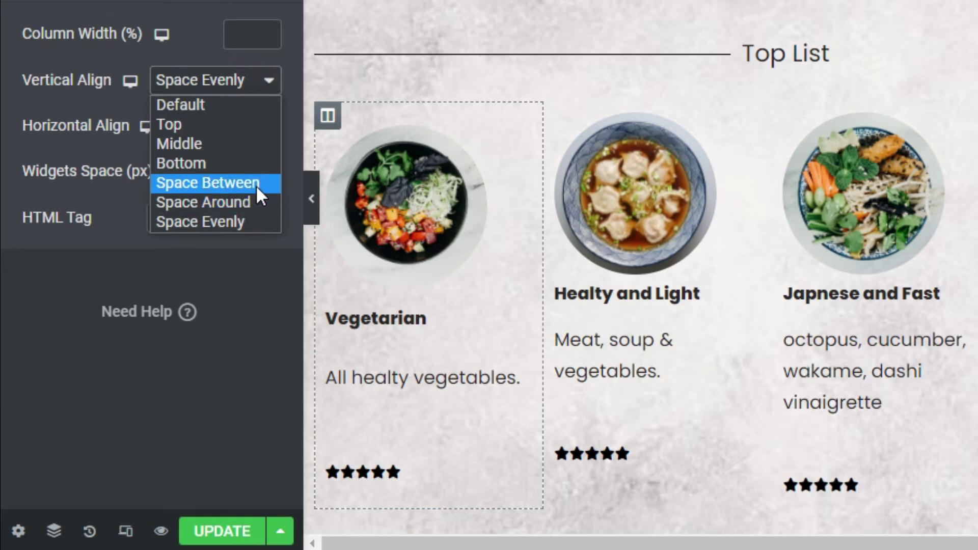
{"action": "left_click", "coordinate": [255, 183]}
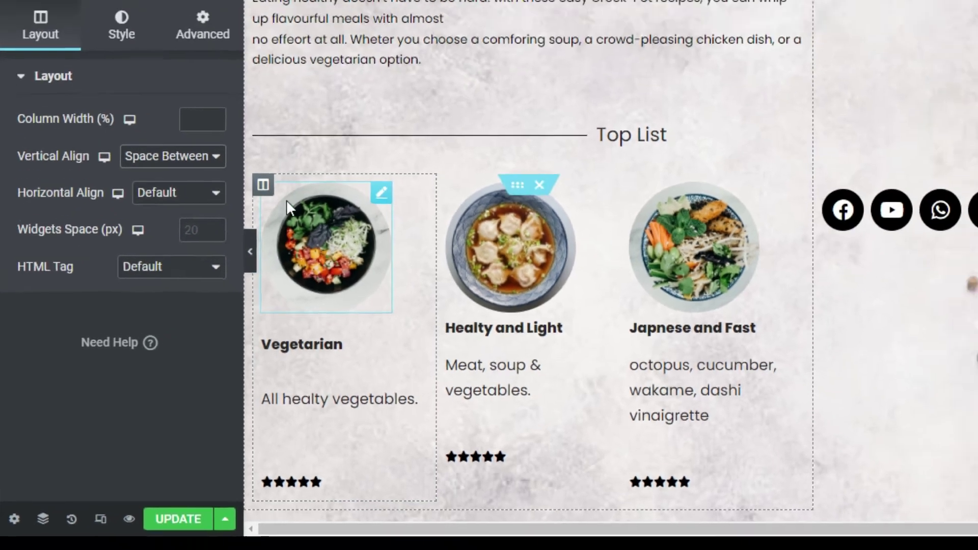
{"action": "right_click", "coordinate": [263, 184]}
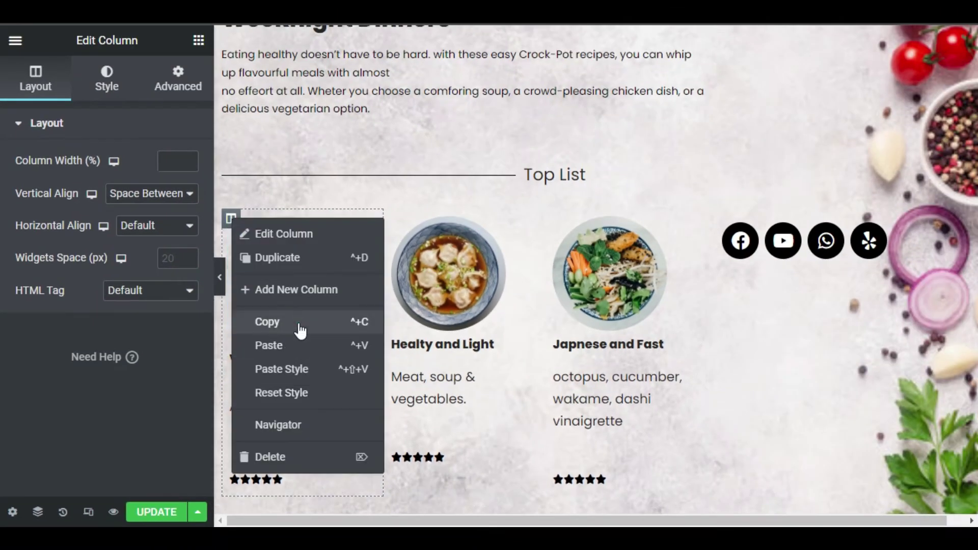
Paste the Vegetarian column's settings onto the Healty and Light and Japnese and Fast columns, then preview full-width
{"action": "left_click", "coordinate": [332, 326]}
{"action": "right_click", "coordinate": [395, 301]}
{"action": "left_click", "coordinate": [438, 349]}
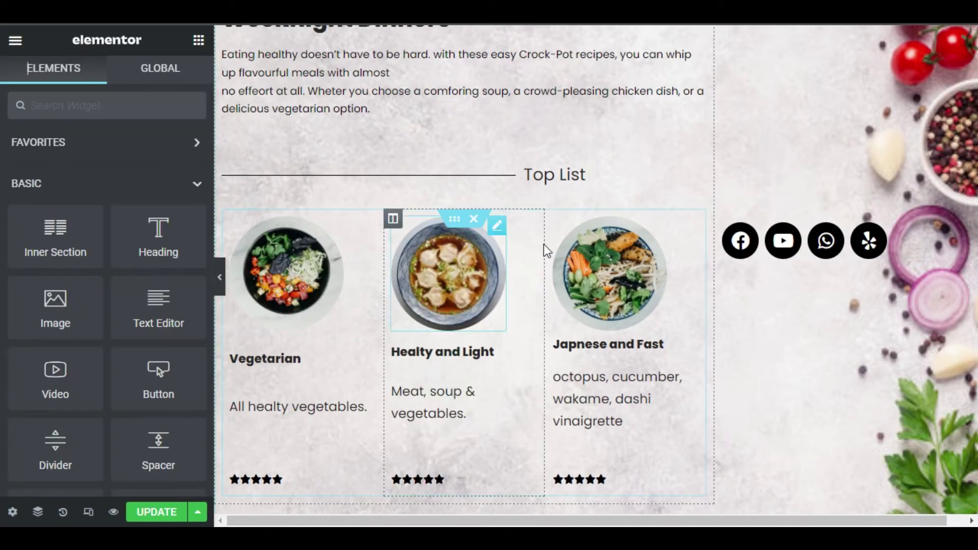
{"action": "right_click", "coordinate": [555, 244]}
{"action": "left_click", "coordinate": [596, 346]}
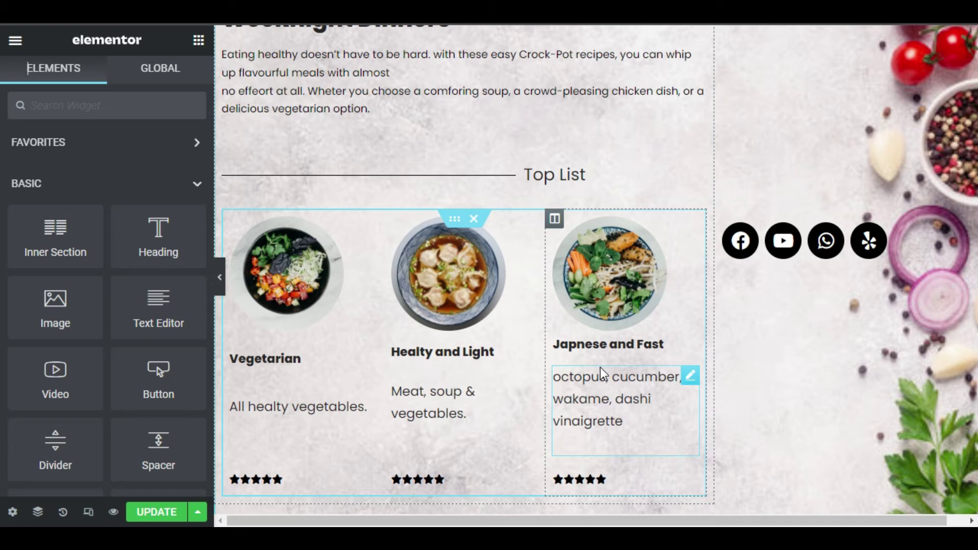
{"action": "left_click", "coordinate": [219, 278]}
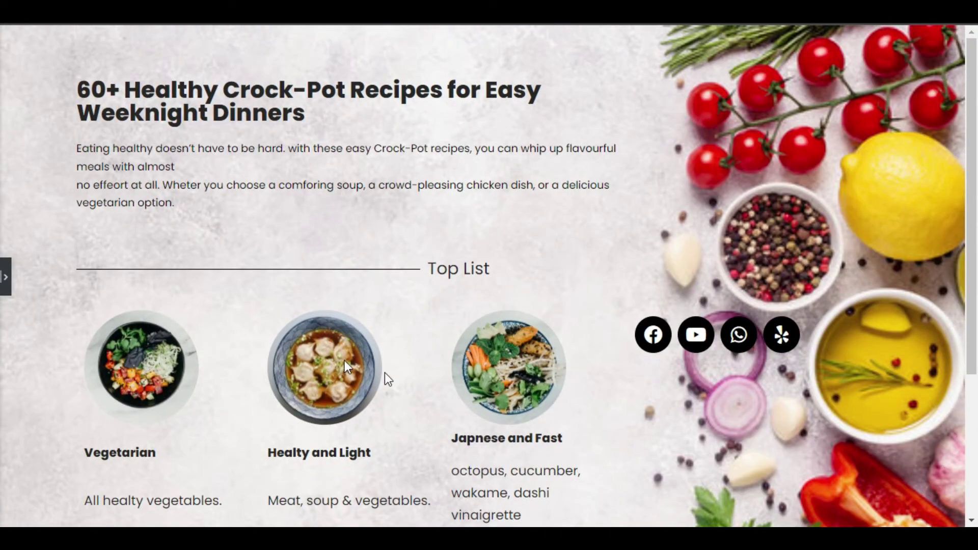
{"action": "left_click", "coordinate": [10, 277]}
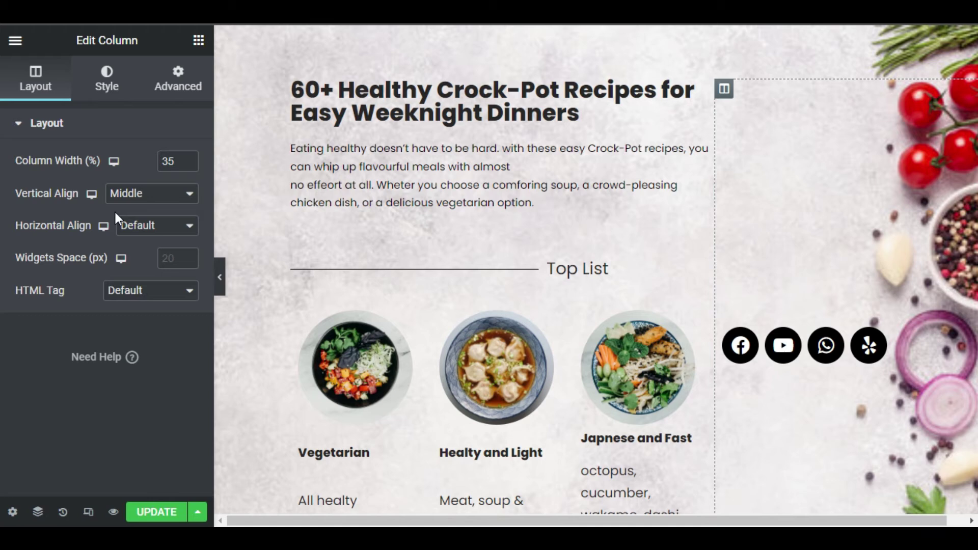
Change the social-icons column's Vertical Align from Middle to Bottom and check the icons
{"action": "left_click", "coordinate": [131, 200]}
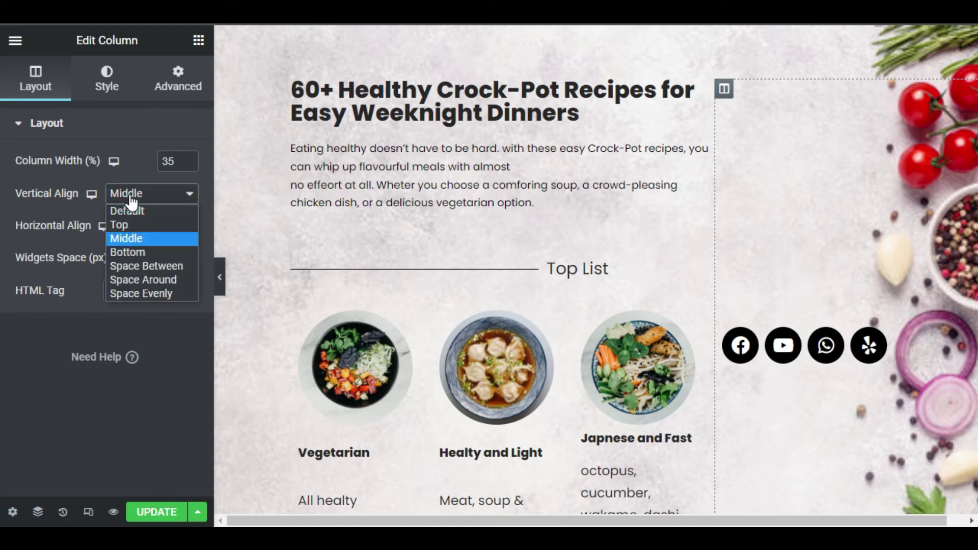
{"action": "left_click", "coordinate": [124, 251]}
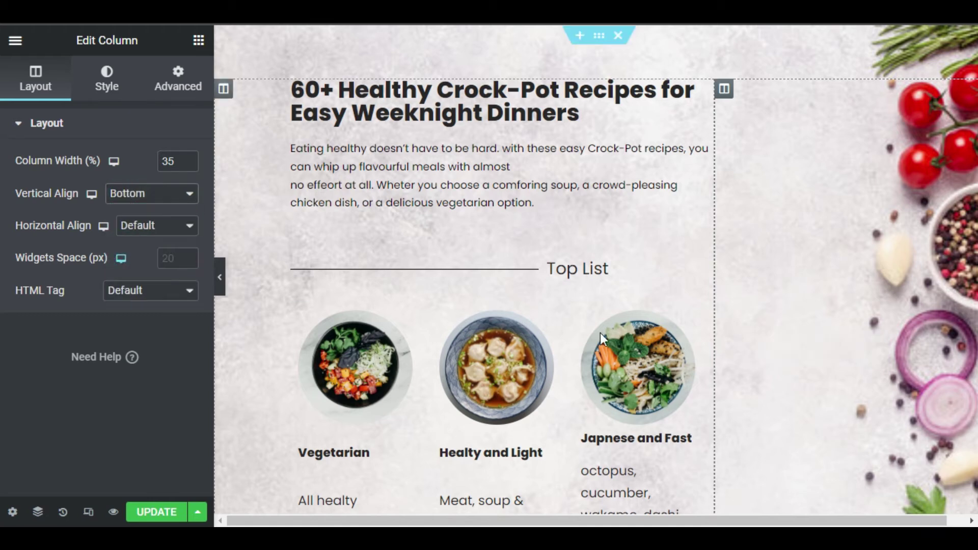
{"action": "scroll", "coordinate": [496, 320], "scroll_direction": "down", "scroll_amount": 6}
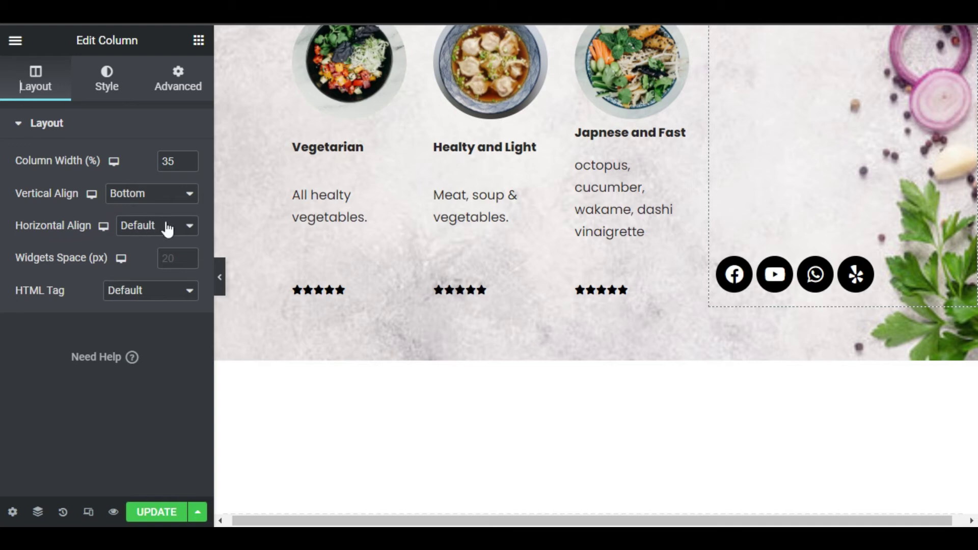
Try Start, Center and End horizontal alignment for the social icons column
{"action": "left_click", "coordinate": [147, 232]}
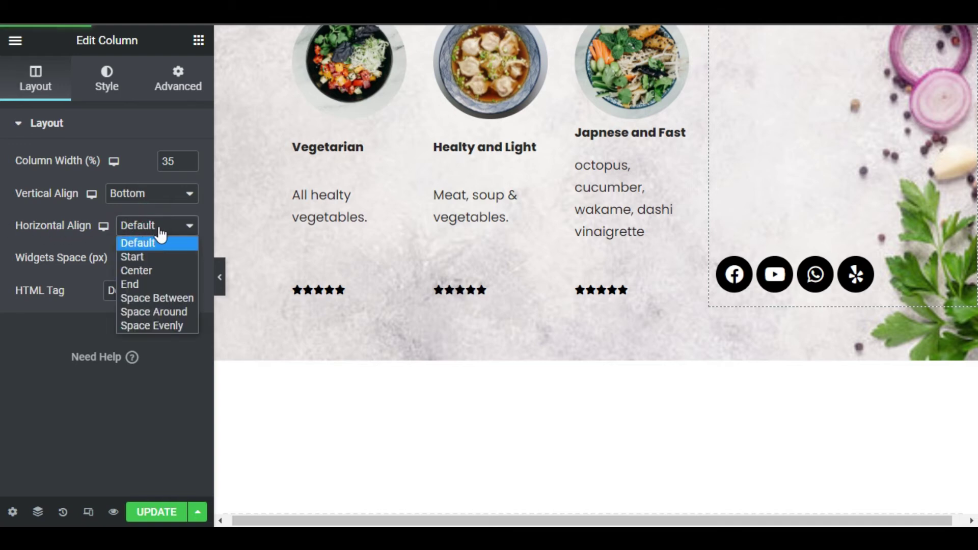
{"action": "left_click", "coordinate": [169, 258]}
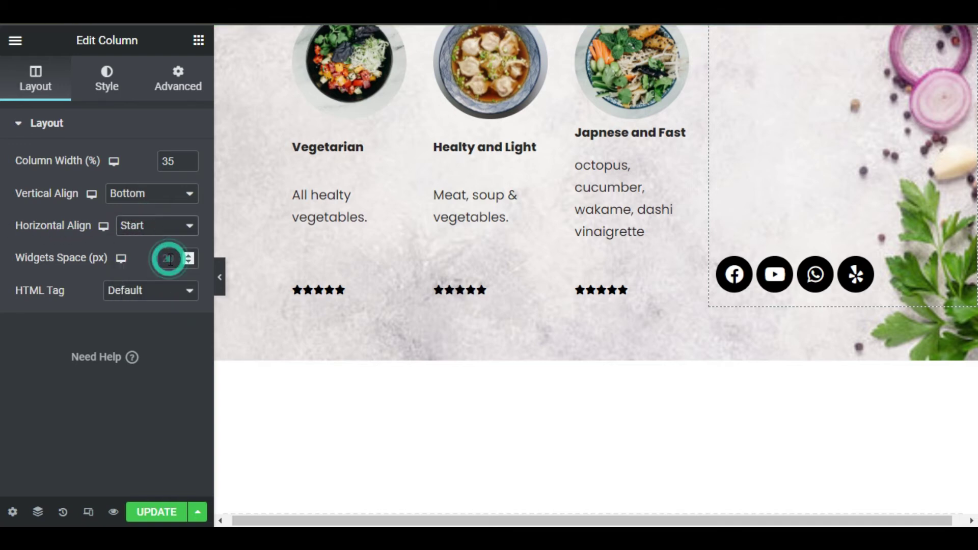
{"action": "left_click", "coordinate": [161, 228]}
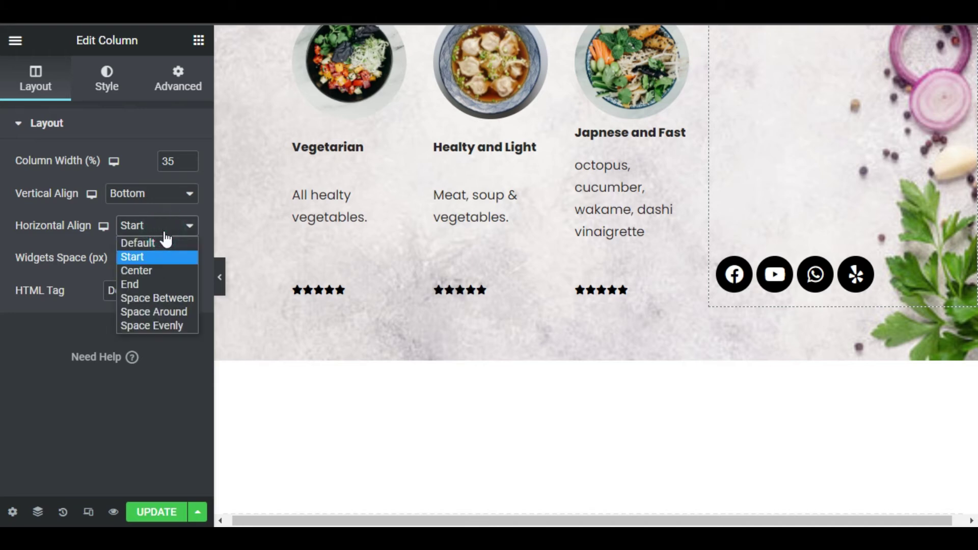
{"action": "left_click", "coordinate": [160, 269]}
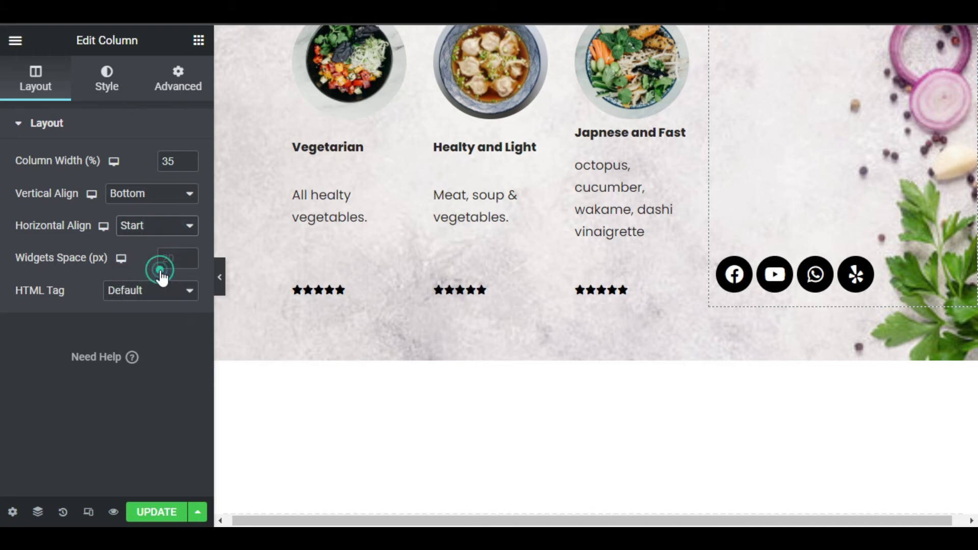
{"action": "left_click", "coordinate": [162, 230]}
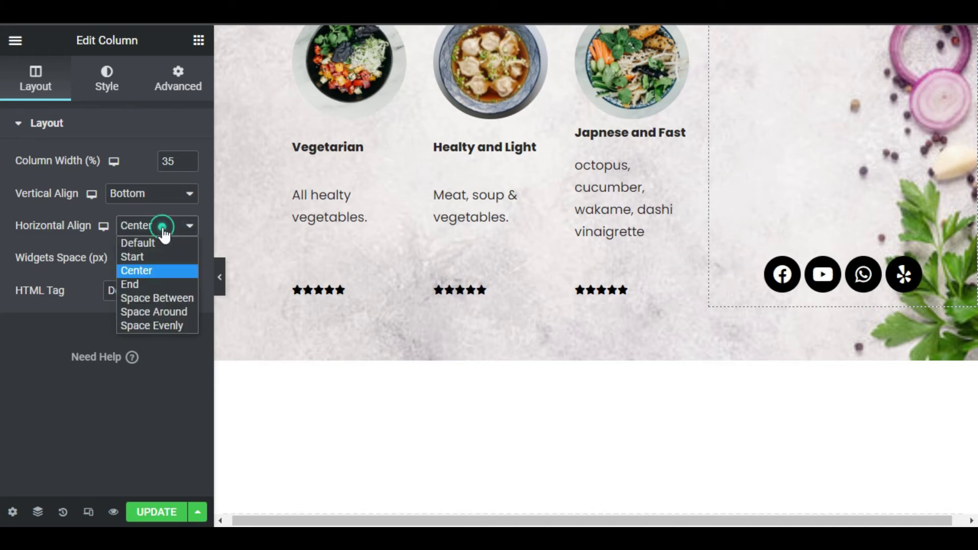
{"action": "left_click", "coordinate": [160, 285]}
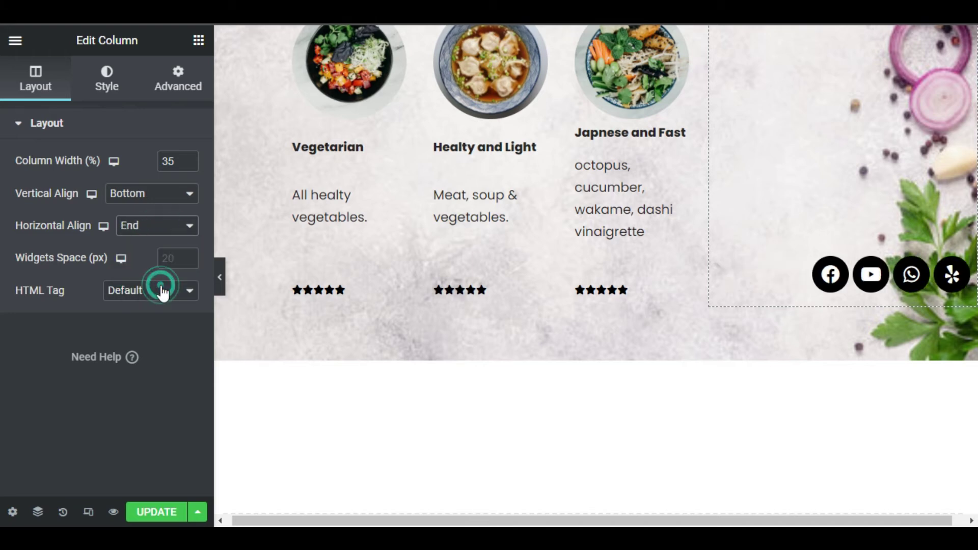
Compare Space Between, Space Around and Space Evenly, then settle the social icons on End
{"action": "left_click", "coordinate": [164, 234]}
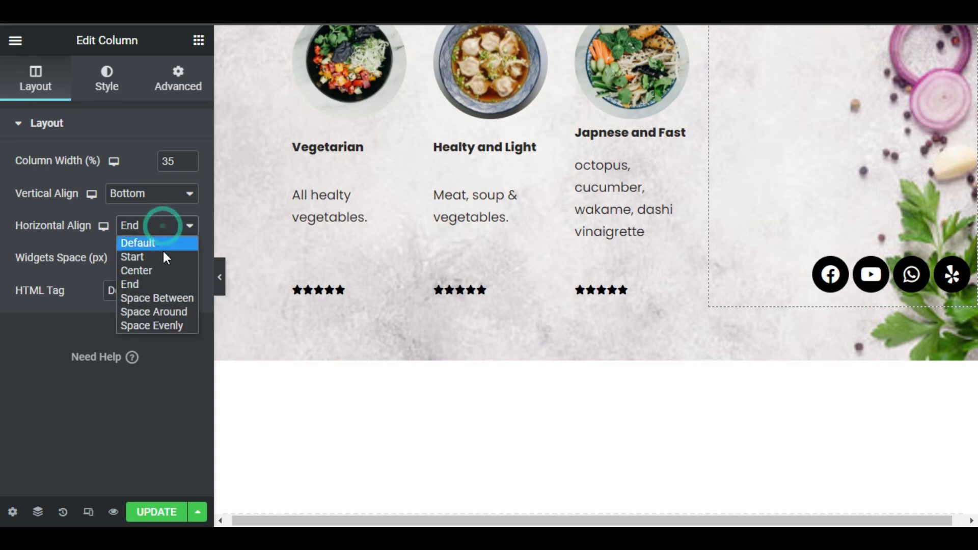
{"action": "left_click", "coordinate": [164, 301]}
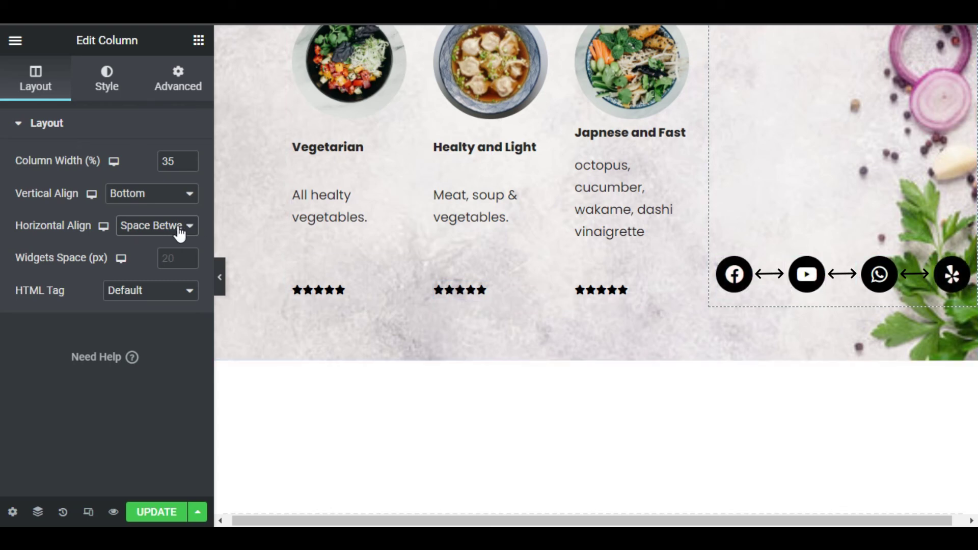
{"action": "left_click", "coordinate": [164, 226]}
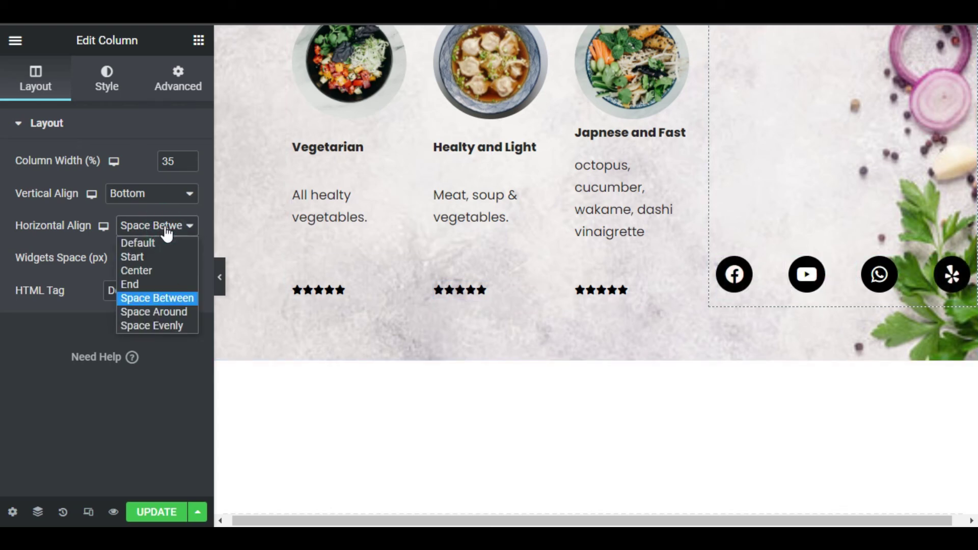
{"action": "left_click", "coordinate": [158, 311]}
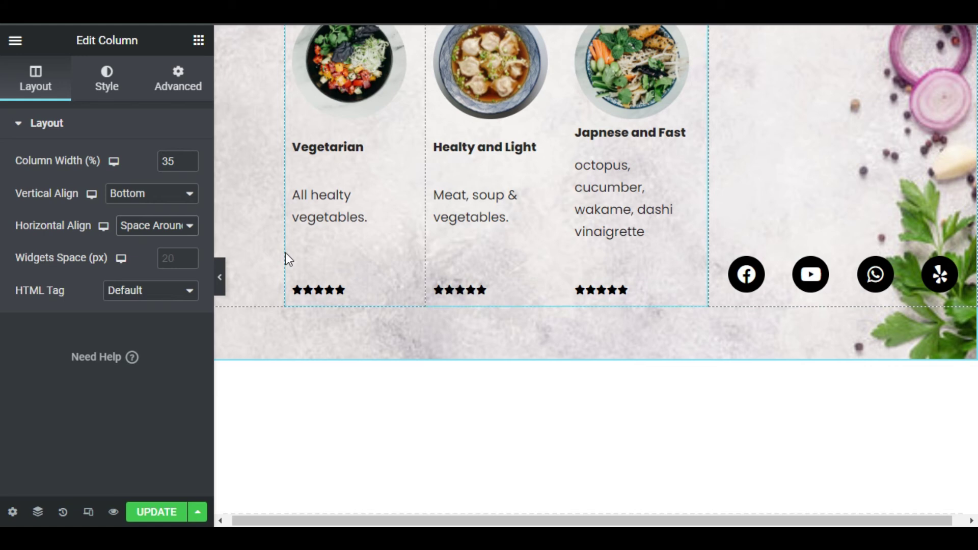
{"action": "left_click", "coordinate": [165, 226]}
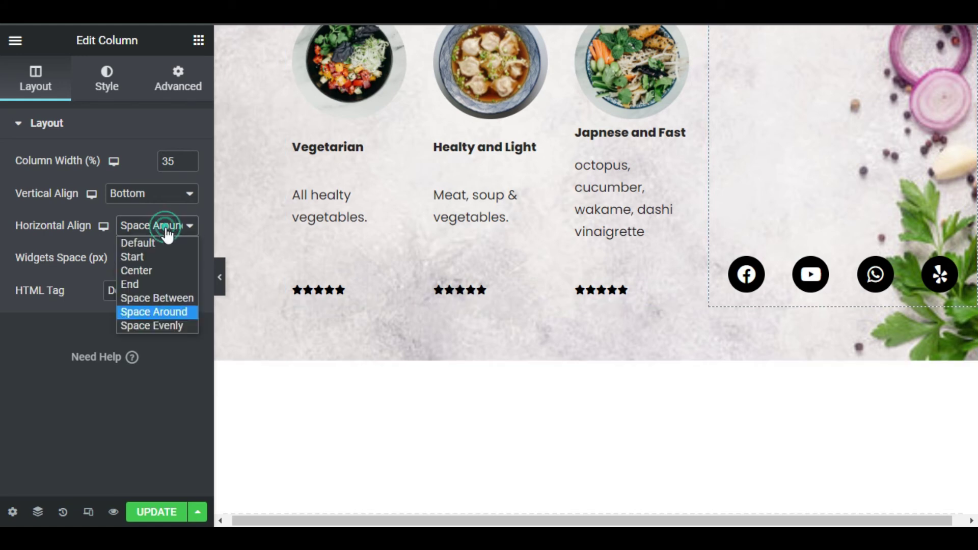
{"action": "left_click", "coordinate": [174, 325]}
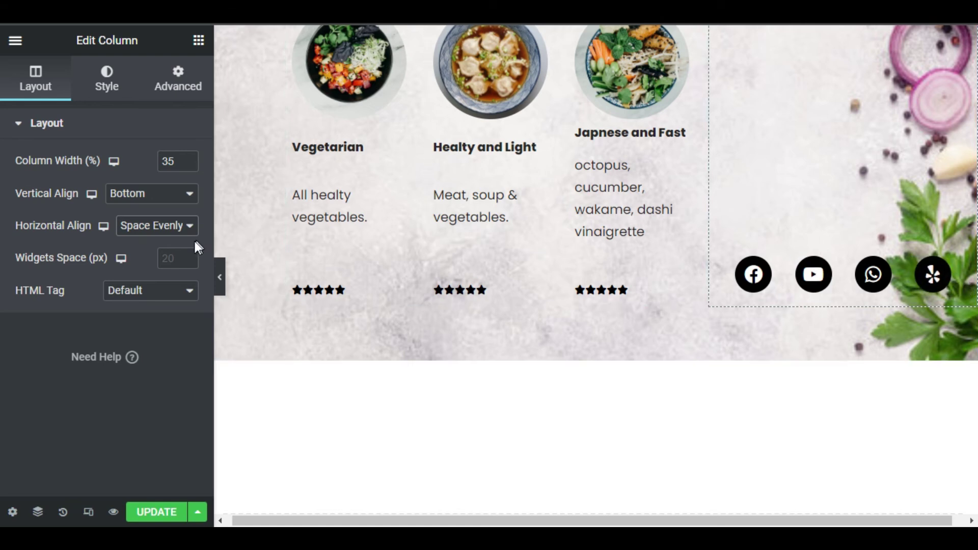
{"action": "left_click", "coordinate": [133, 230]}
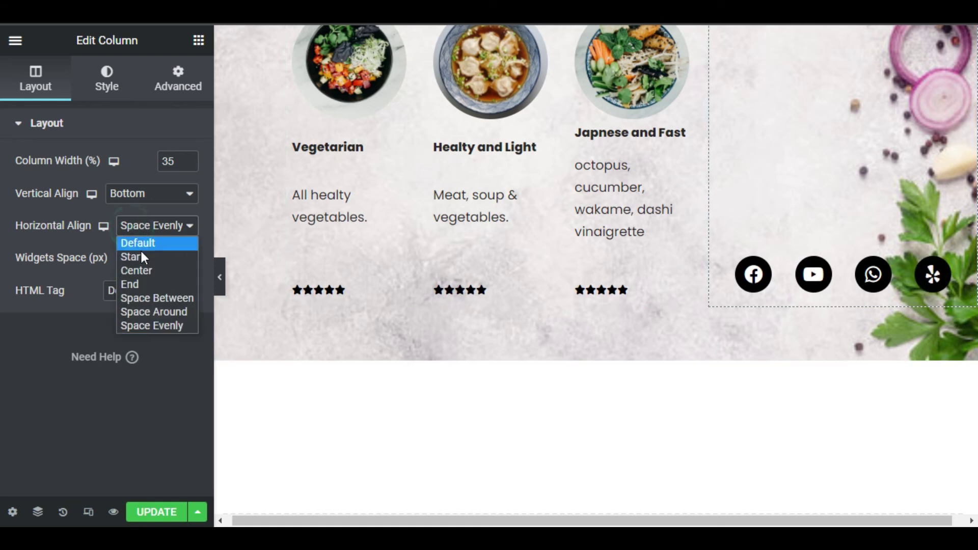
{"action": "left_click", "coordinate": [145, 282]}
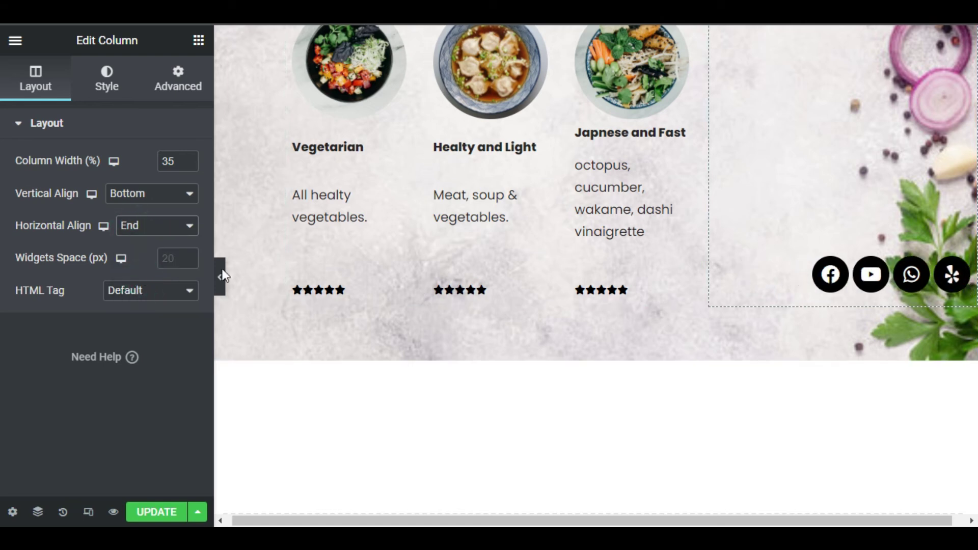